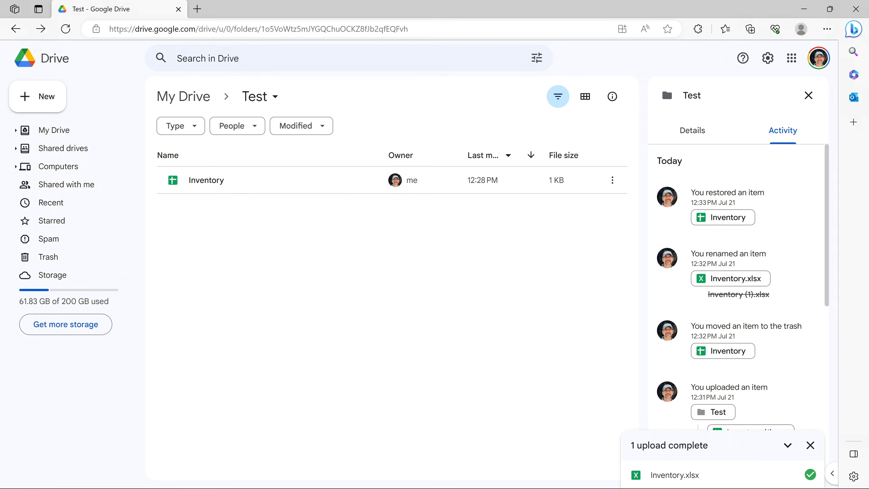
- Place the Drive web page side by side with the File Explorer window showing My Drive > Test
{"action": "left_click", "coordinate": [717, 477]}
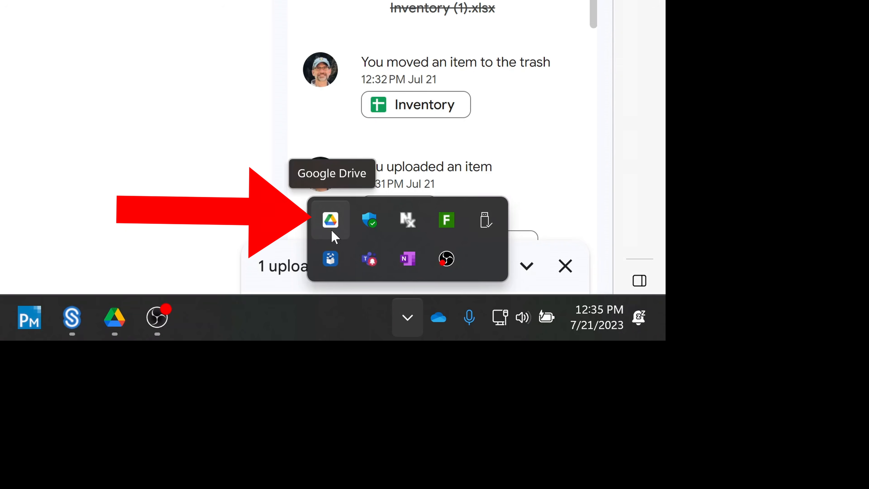
{"action": "left_click", "coordinate": [342, 265]}
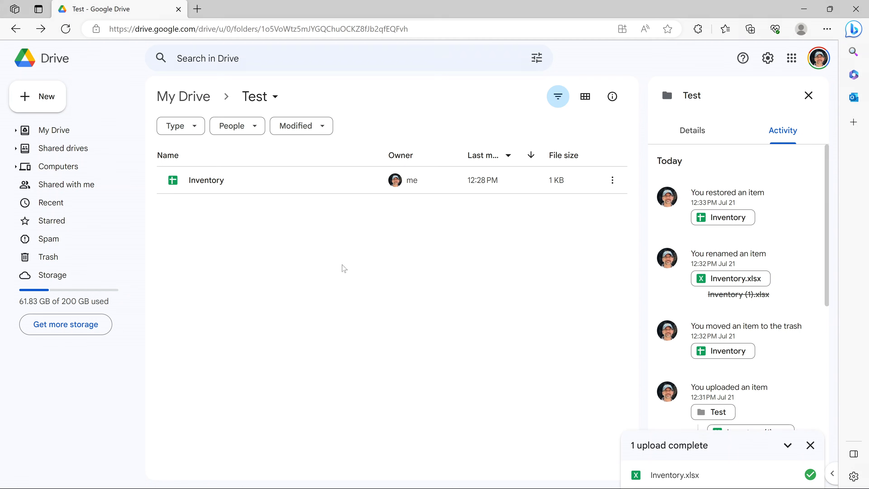
{"action": "key", "text": "Tab"}
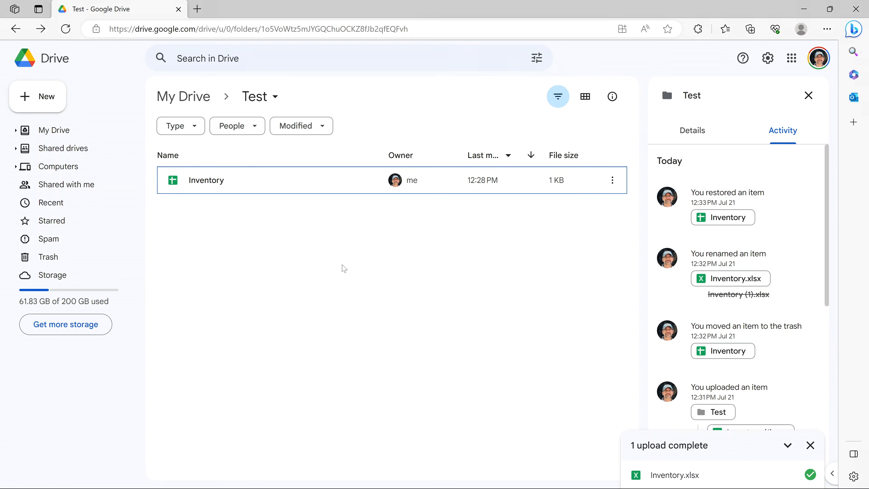
{"action": "key", "text": "super+Left"}
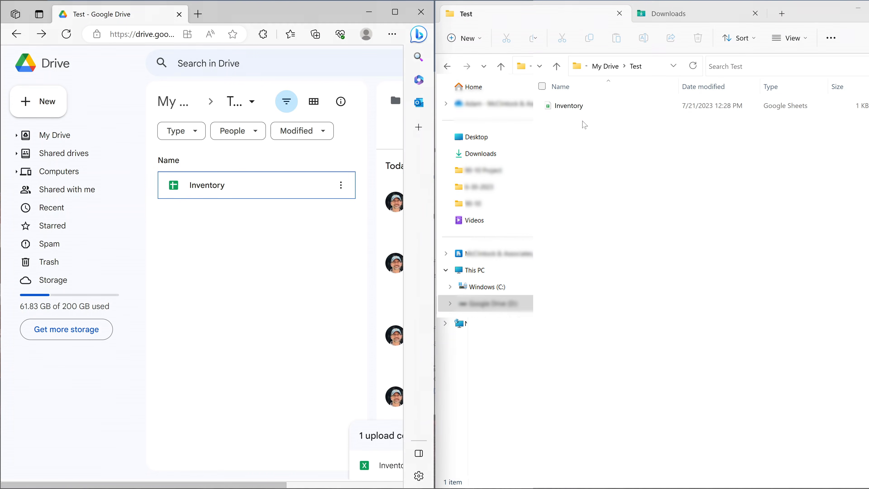
- Download the Inventory Google Sheets file from the Test folder on the Drive web page
{"action": "left_click", "coordinate": [584, 125]}
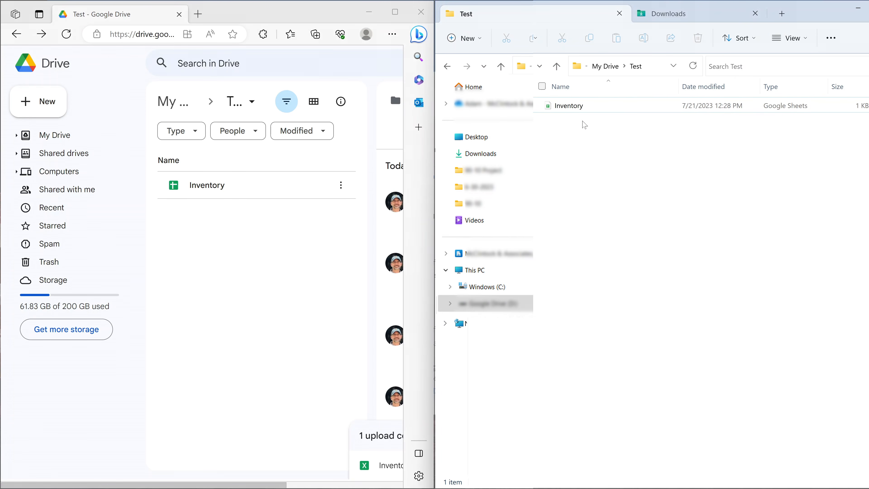
{"action": "mouse_move", "coordinate": [584, 116]}
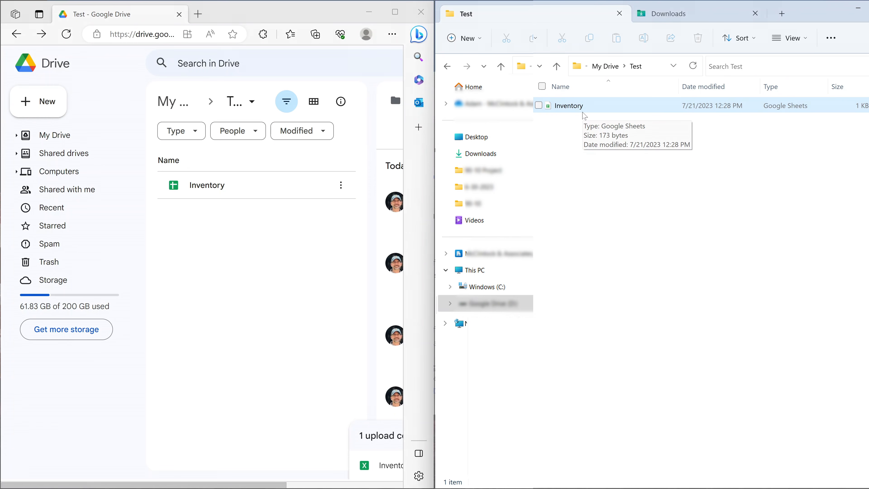
{"action": "left_click", "coordinate": [184, 245]}
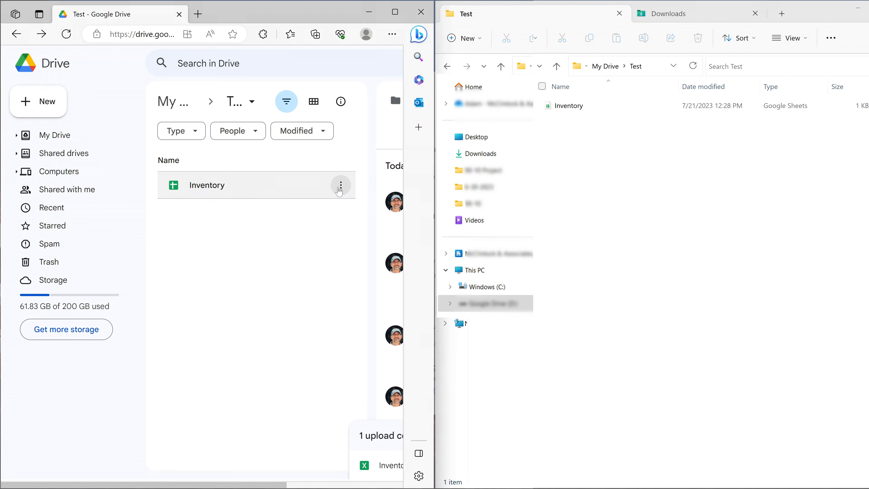
{"action": "left_click", "coordinate": [340, 189]}
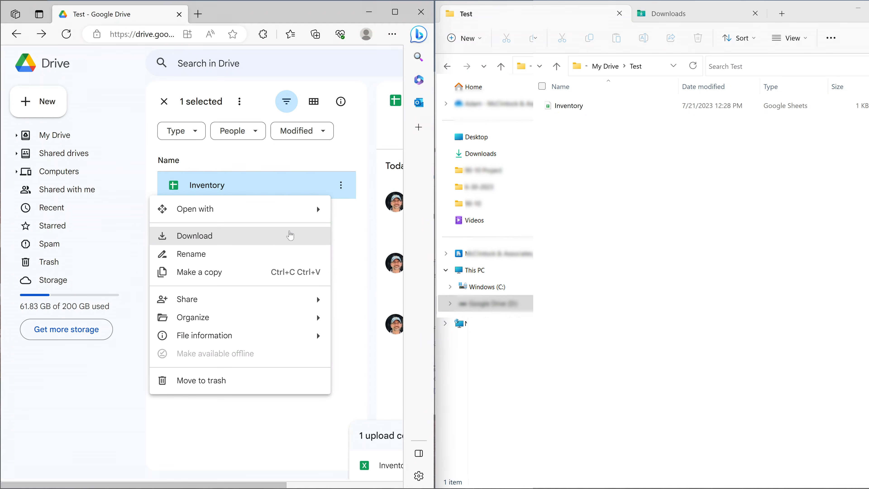
{"action": "left_click", "coordinate": [290, 236]}
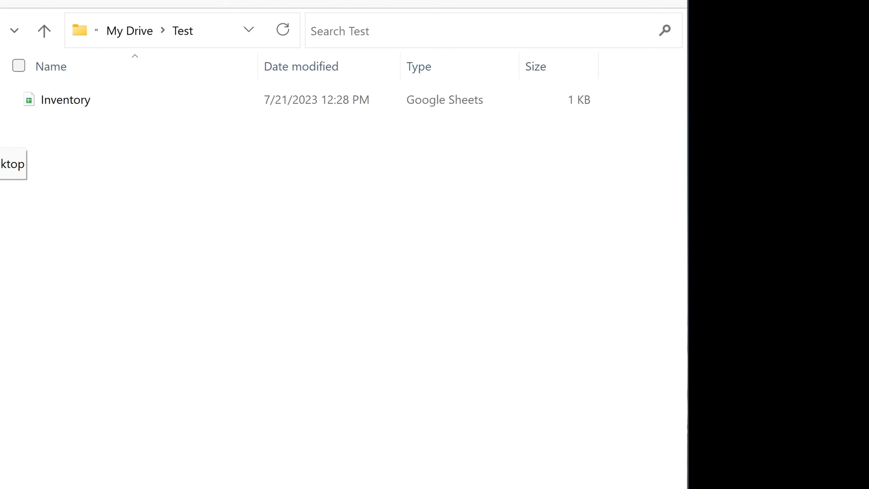
- Maximize the Drive web page and look through its settings options, including Get Drive for desktop
{"action": "left_click", "coordinate": [0, 165]}
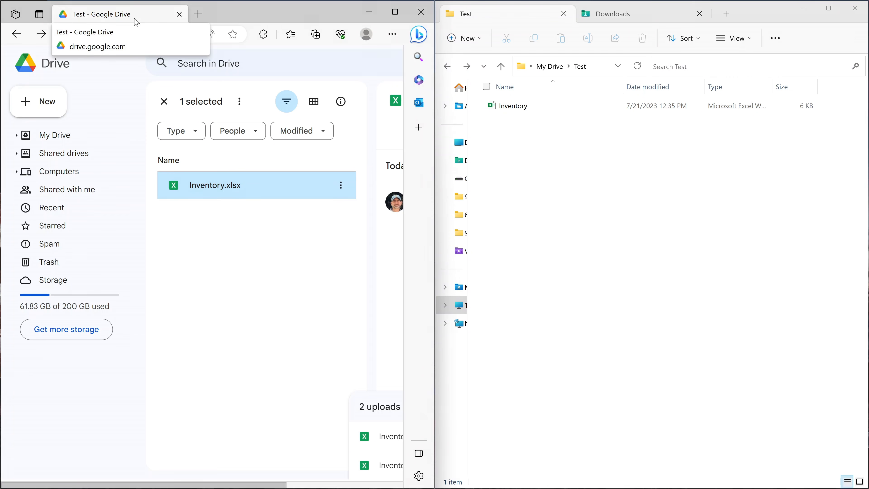
{"action": "left_click", "coordinate": [395, 12]}
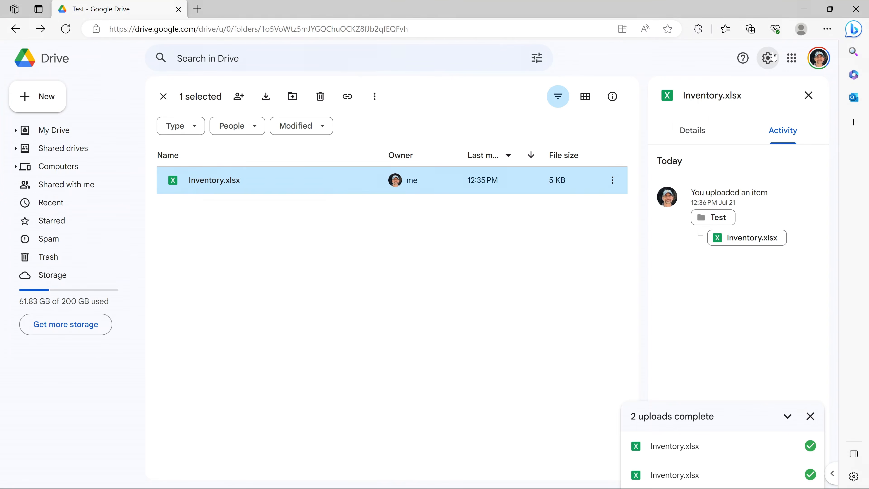
{"action": "left_click", "coordinate": [768, 58]}
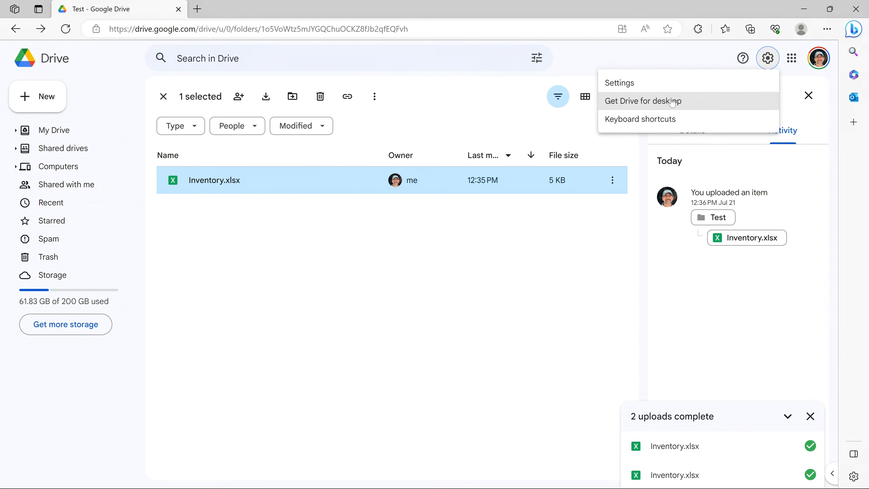
{"action": "left_click", "coordinate": [641, 88]}
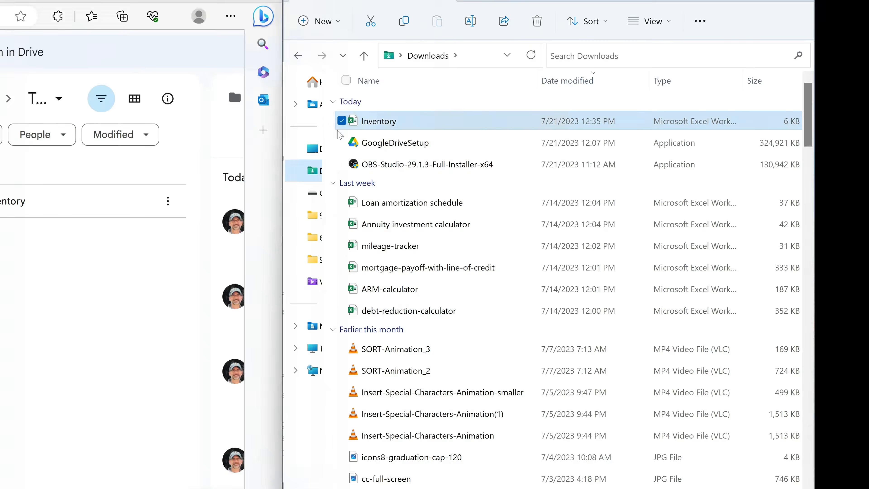
- Add the downloaded Inventory Excel file from Downloads to the Drive Test folder, and return to that folder in File Explorer
{"action": "left_click_drag", "start_coordinate": [78, 130], "coordinate": [240, 275]}
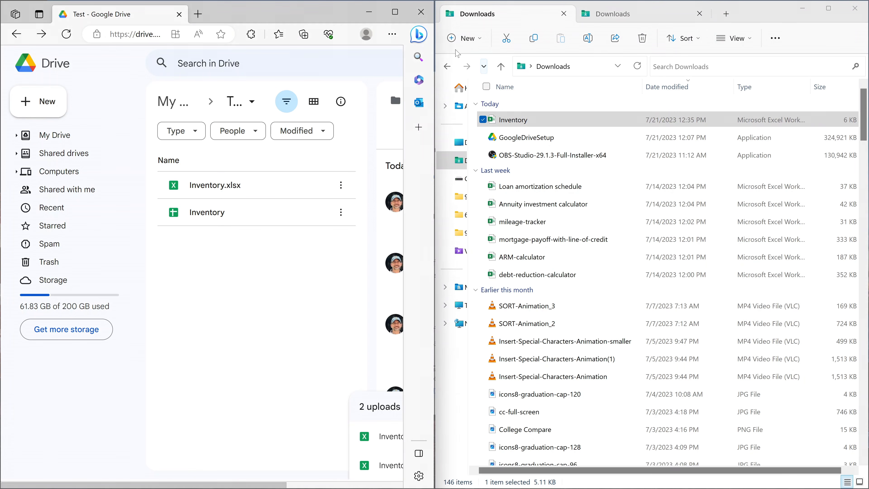
{"action": "left_click", "coordinate": [446, 66]}
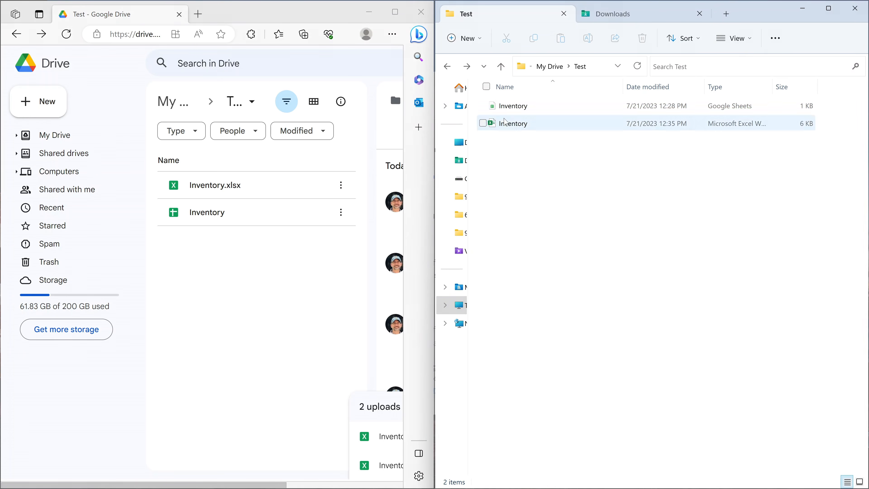
{"action": "left_click", "coordinate": [512, 107]}
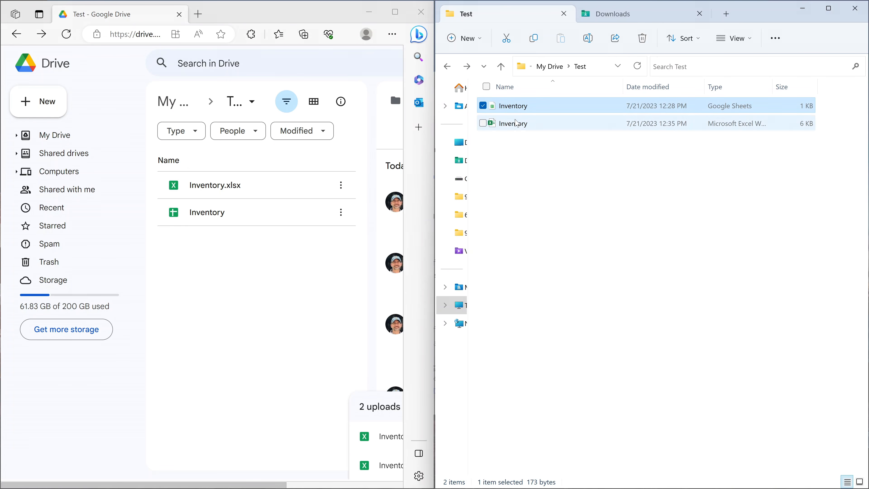
{"action": "left_click", "coordinate": [520, 124]}
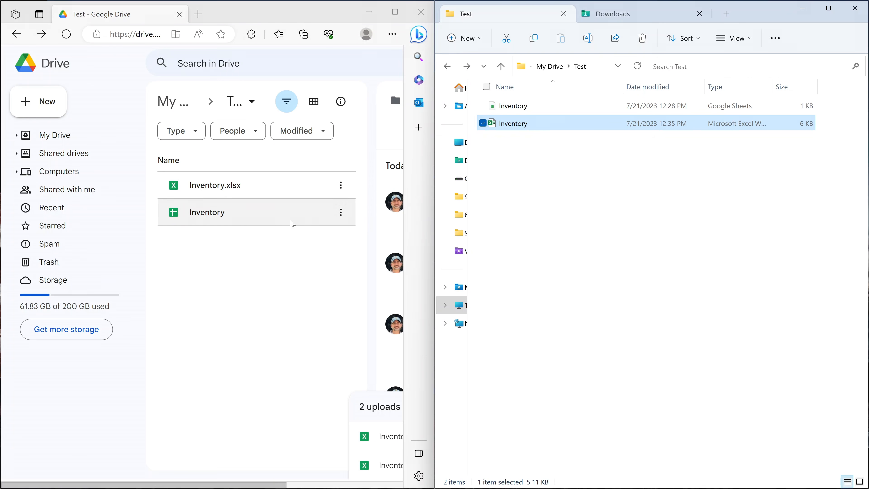
- Move the original Google Sheets version of Inventory to the trash on the Drive web page
{"action": "left_click", "coordinate": [340, 213]}
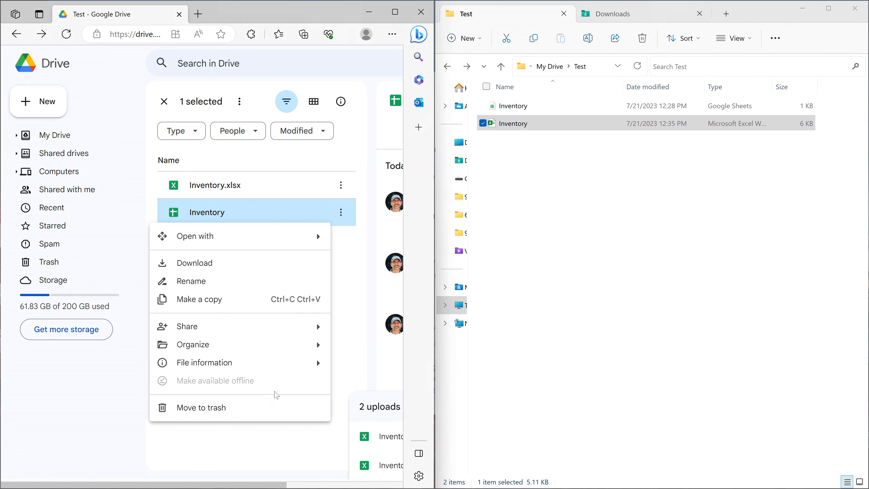
{"action": "left_click", "coordinate": [273, 408]}
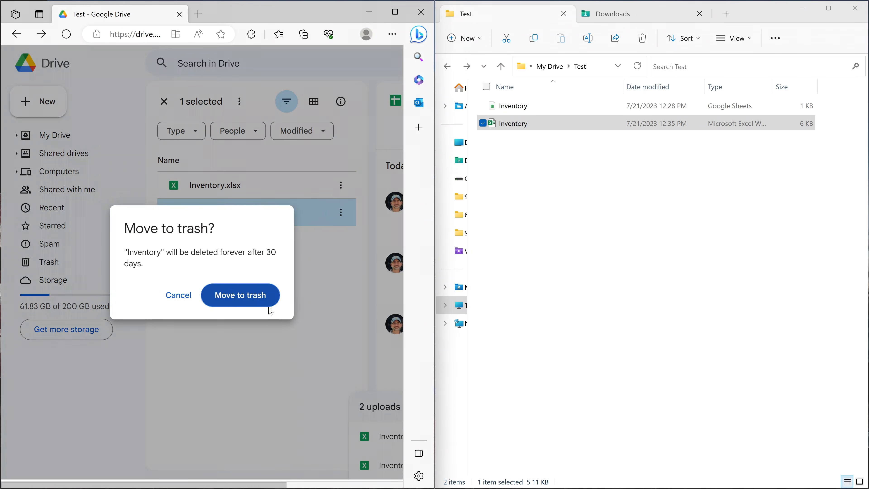
{"action": "left_click", "coordinate": [264, 297]}
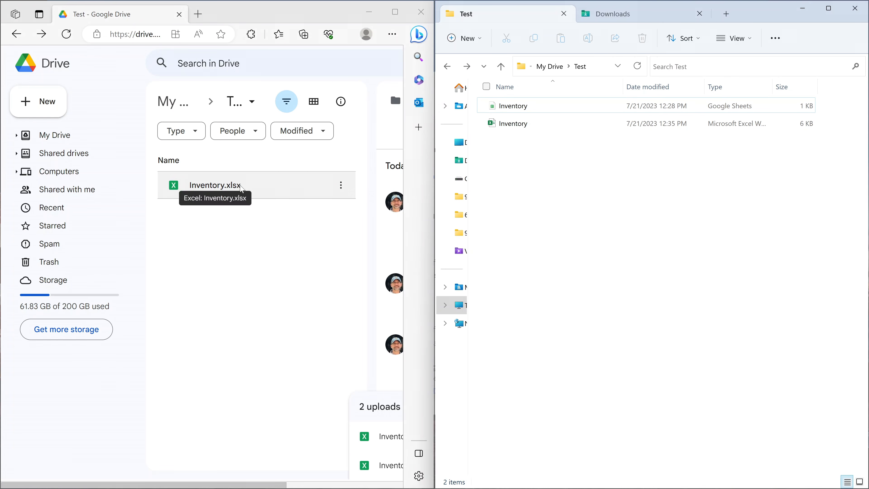
- Open Inventory.xlsx with Google Sheets from Drive to review its contents, and close its browser tab
{"action": "right_click", "coordinate": [242, 188]}
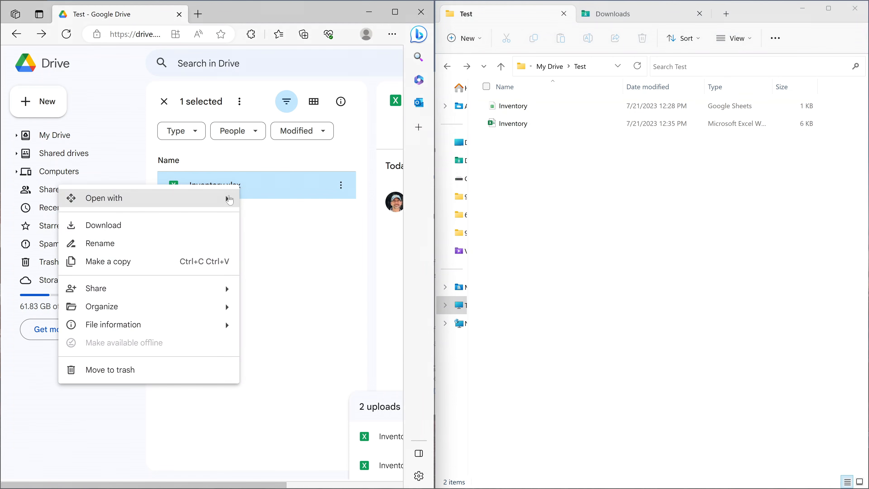
{"action": "mouse_move", "coordinate": [226, 197]}
{"action": "left_click", "coordinate": [288, 300]}
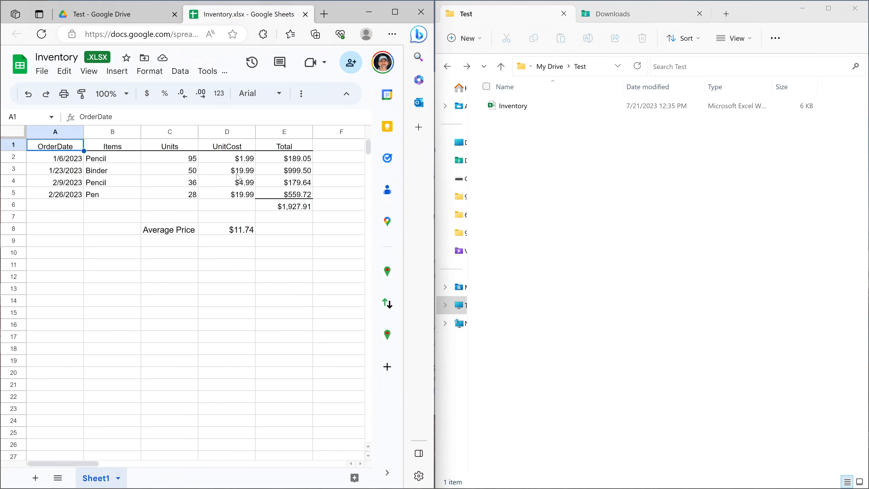
{"action": "left_click_drag", "start_coordinate": [238, 170], "coordinate": [238, 184]}
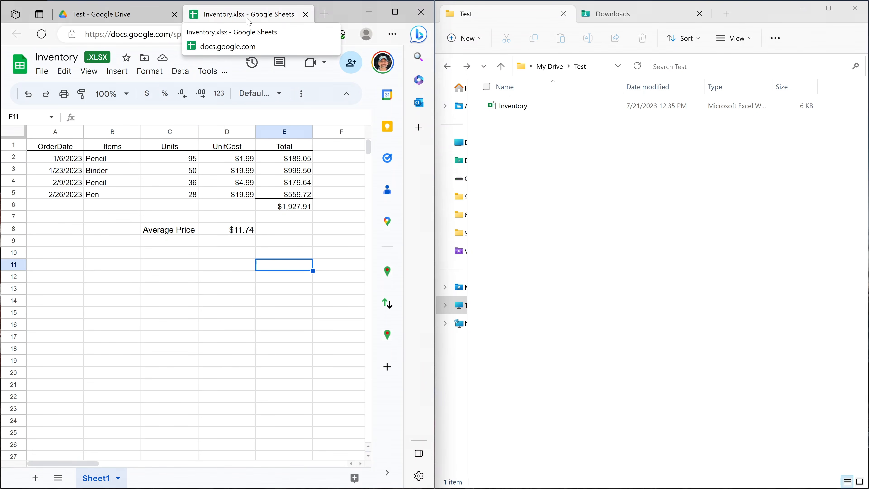
{"action": "left_click", "coordinate": [305, 14]}
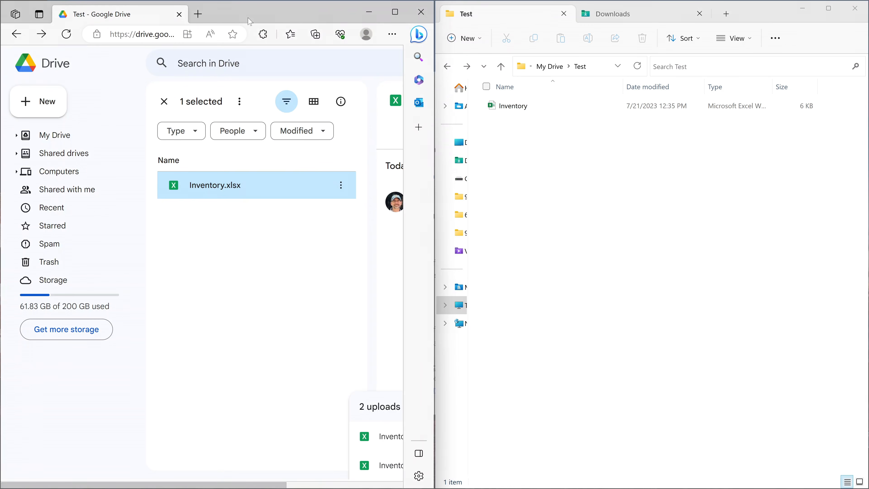
- Minimize the Drive web page and maximize the File Explorer window showing the Test folder
{"action": "double_click", "coordinate": [136, 23]}
{"action": "left_click", "coordinate": [231, 221]}
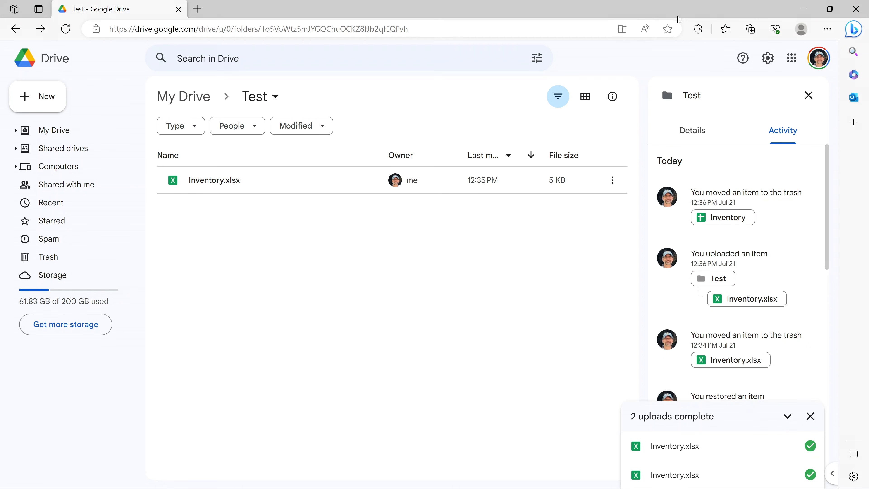
{"action": "left_click", "coordinate": [804, 9]}
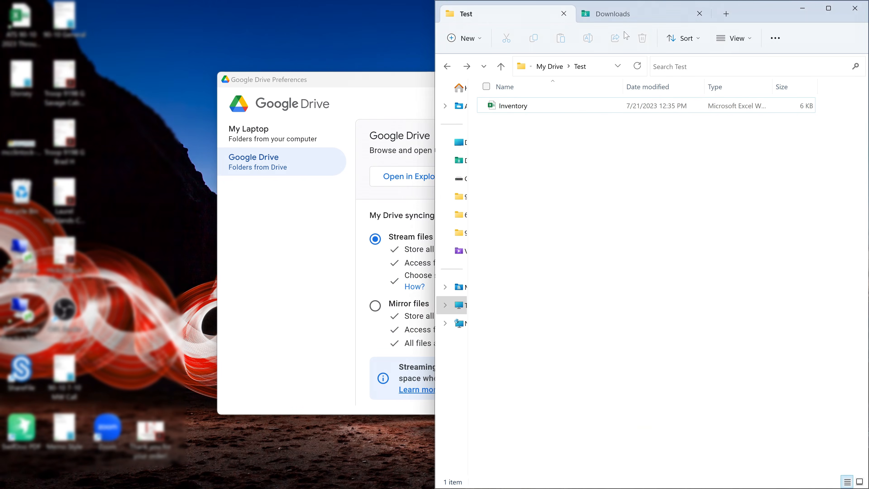
{"action": "left_click_drag", "start_coordinate": [755, 13], "coordinate": [322, 116]}
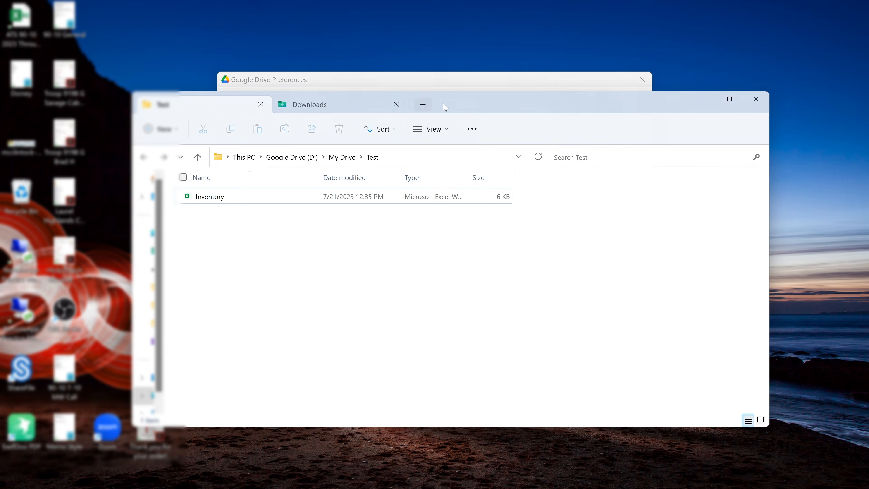
{"action": "double_click", "coordinate": [458, 100]}
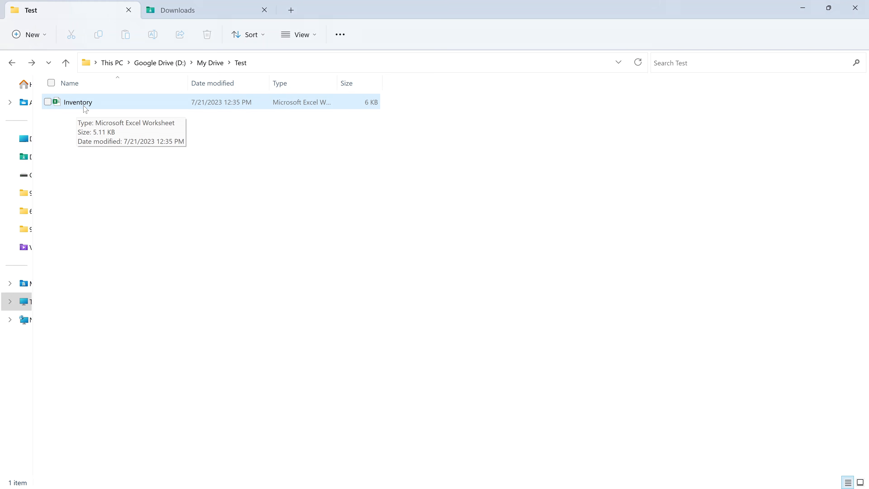
- Open the Inventory workbook in Excel from the local Google Drive Test folder and check its cells
{"action": "right_click", "coordinate": [85, 107]}
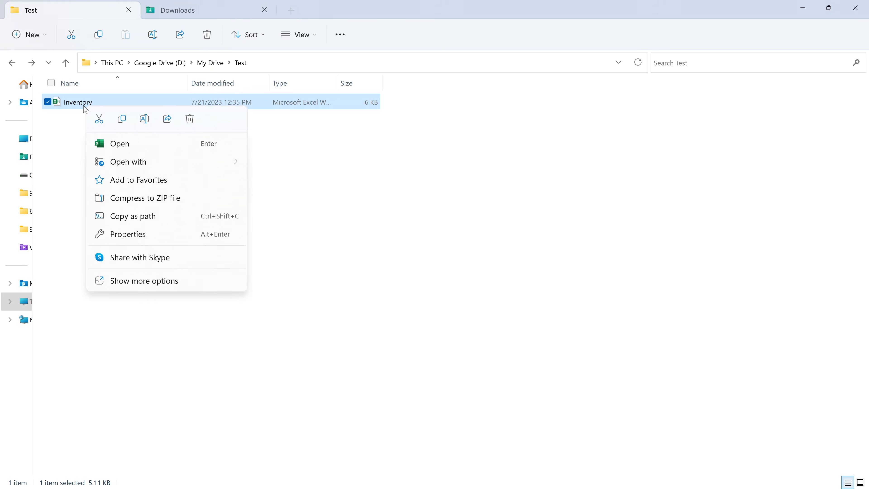
{"action": "left_click", "coordinate": [111, 144]}
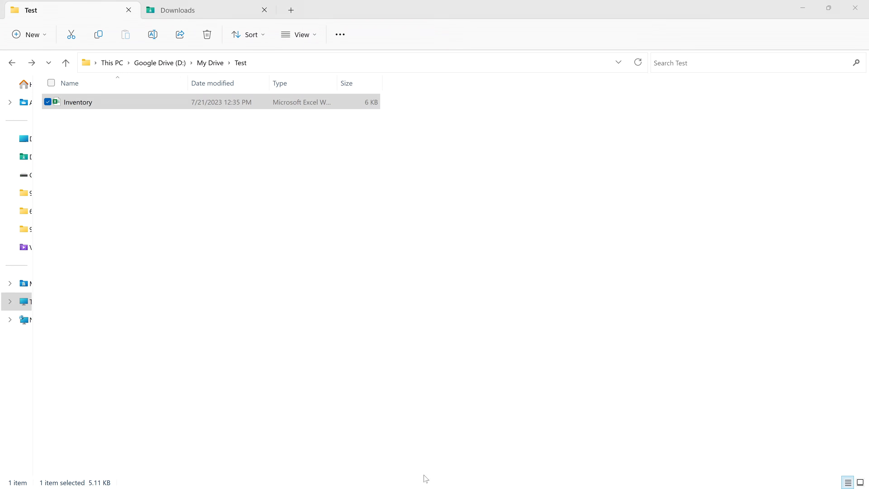
{"action": "mouse_move", "coordinate": [426, 487]}
{"action": "left_click", "coordinate": [472, 476]}
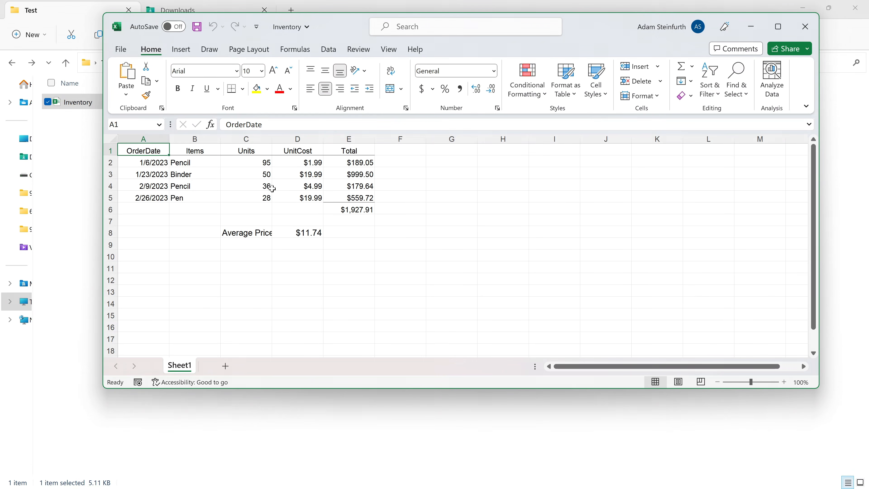
{"action": "left_click", "coordinate": [241, 196]}
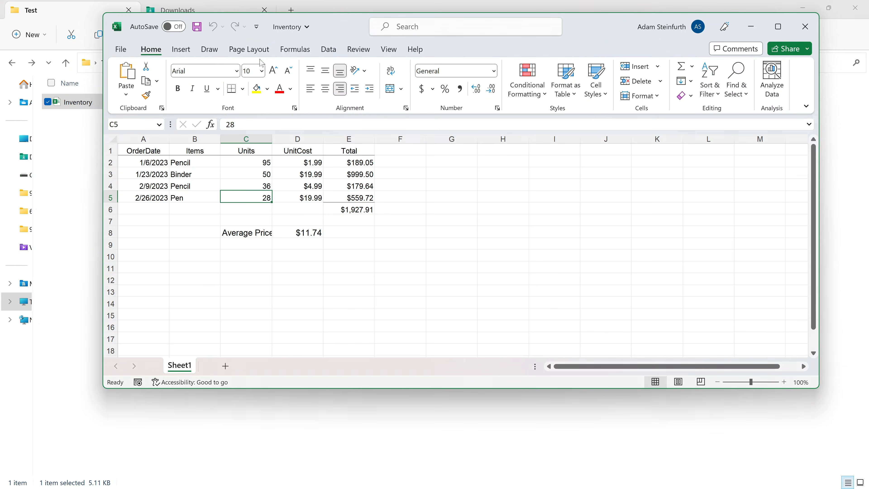
{"action": "left_click", "coordinate": [469, 234]}
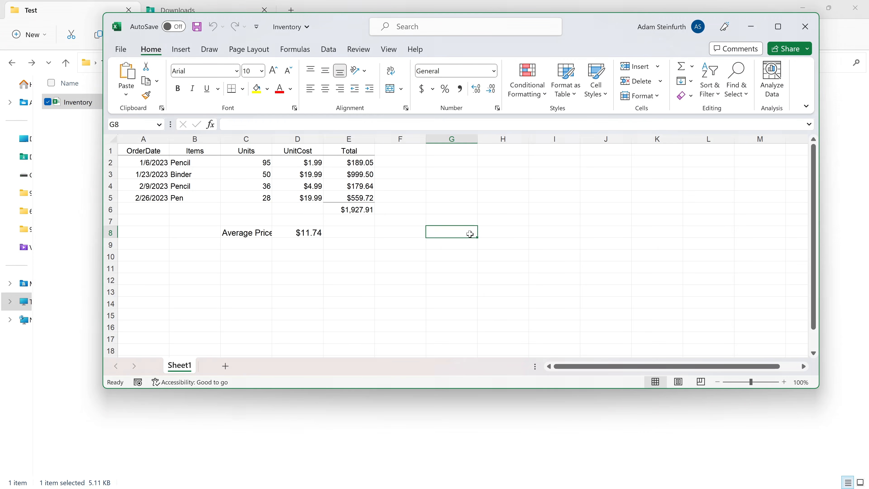
- Highlight the Pen cell B5 in yellow, and save and close the Inventory workbook
{"action": "left_click", "coordinate": [207, 196]}
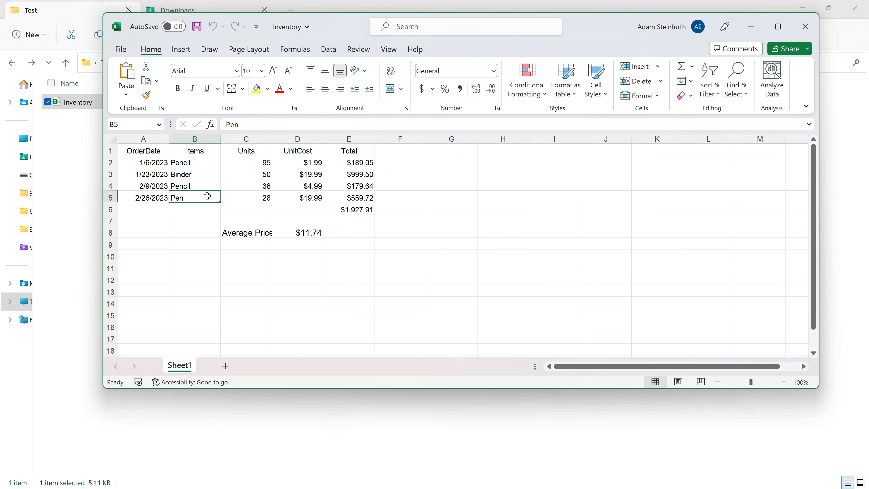
{"action": "left_click", "coordinate": [258, 93]}
{"action": "left_click", "coordinate": [366, 242]}
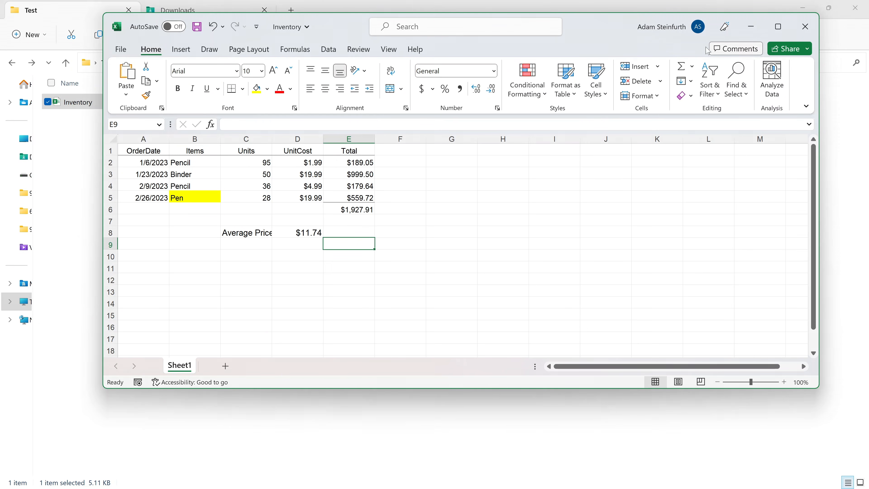
{"action": "left_click", "coordinate": [196, 31]}
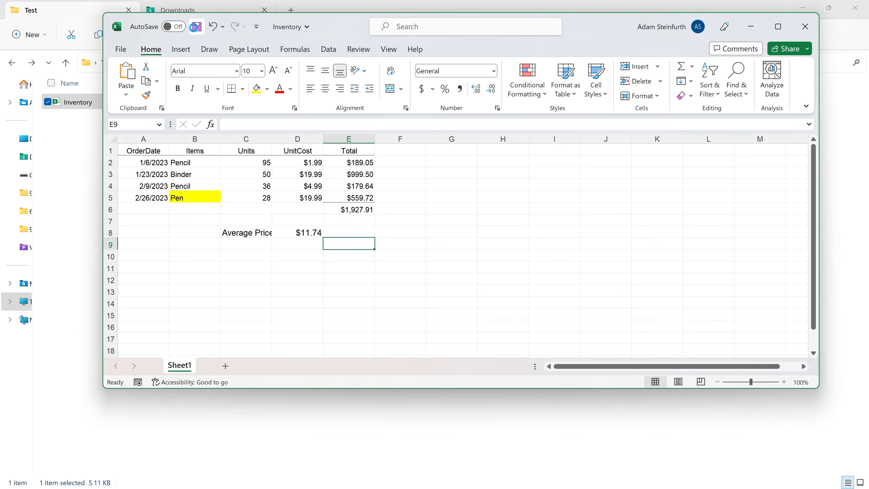
{"action": "left_click", "coordinate": [805, 26]}
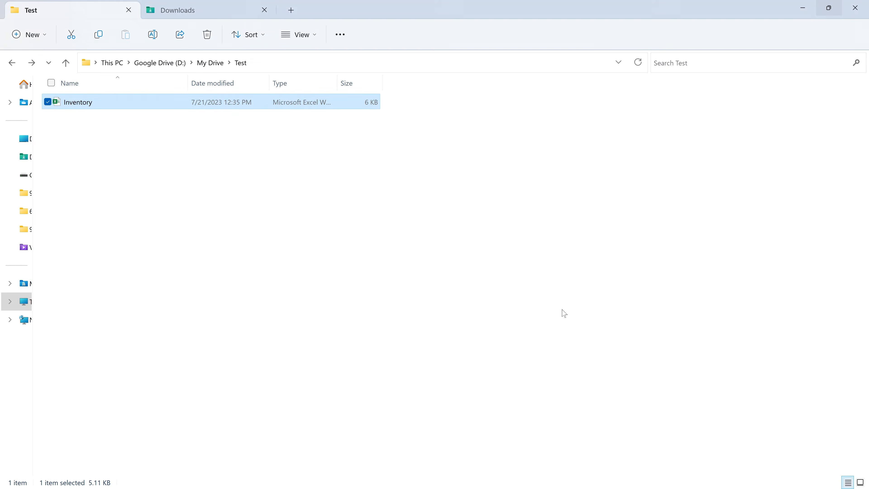
- Switch to the Drive web page in the browser and open Inventory.xlsx in Google Sheets to check the edit
{"action": "mouse_move", "coordinate": [489, 484]}
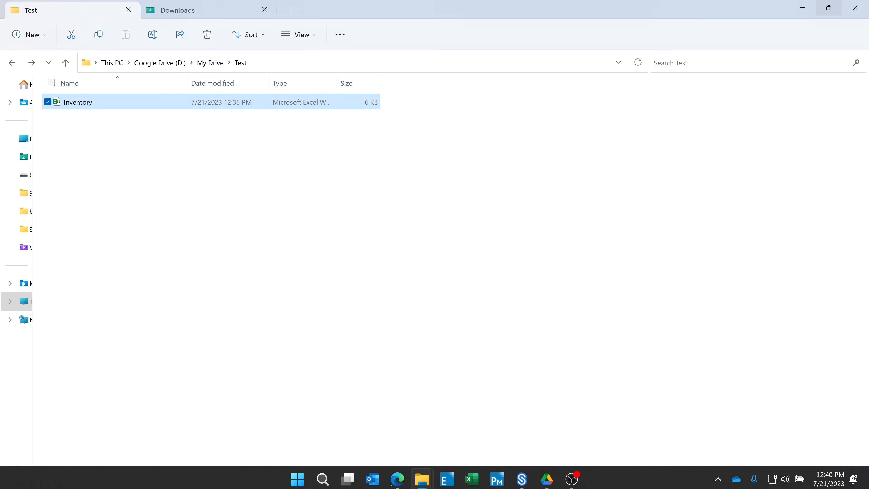
{"action": "left_click", "coordinate": [397, 479]}
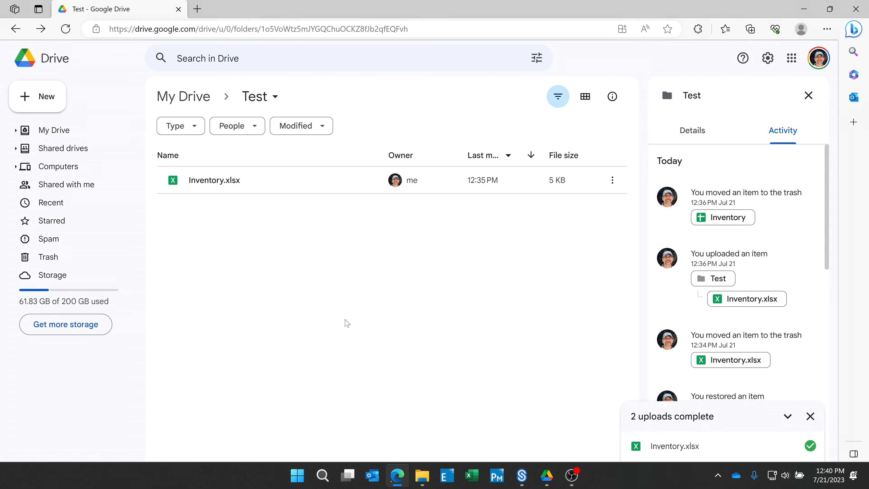
{"action": "double_click", "coordinate": [240, 181]}
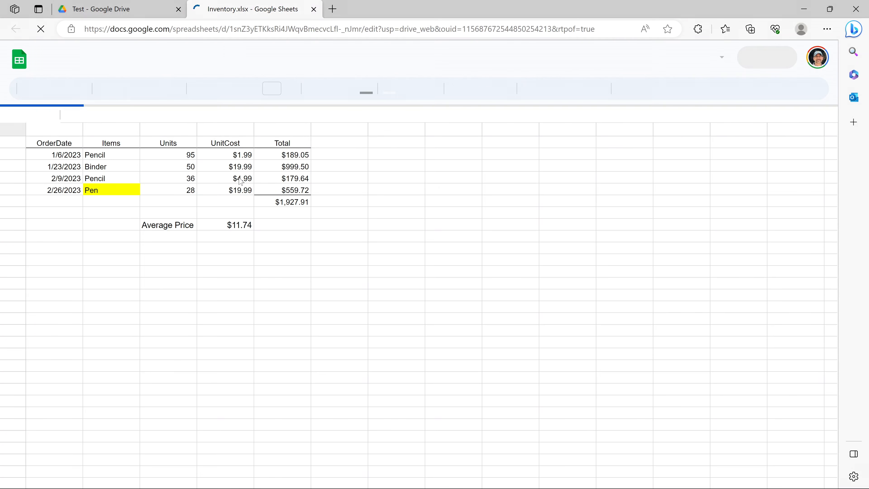